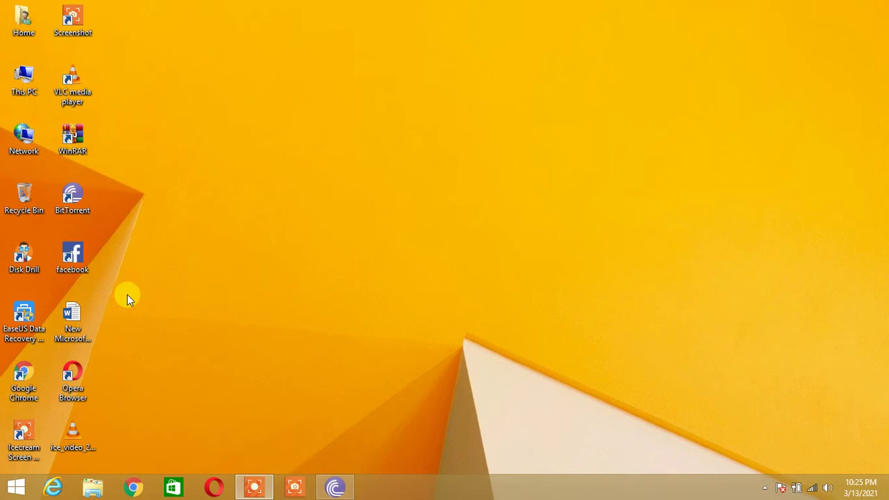
Step: Open New Microsoft Word Document from the desktop and clear the Office first-run dialogs, accepting the recommended settings
left_click(81, 320)
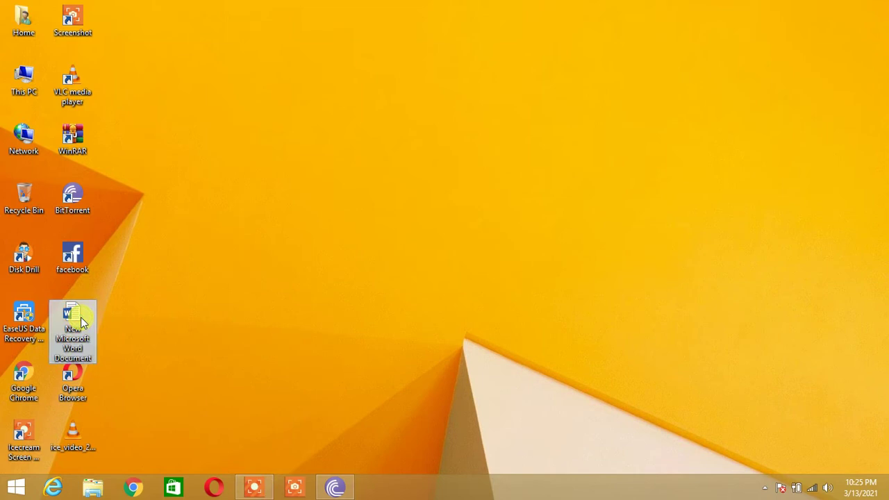
double_click(82, 319)
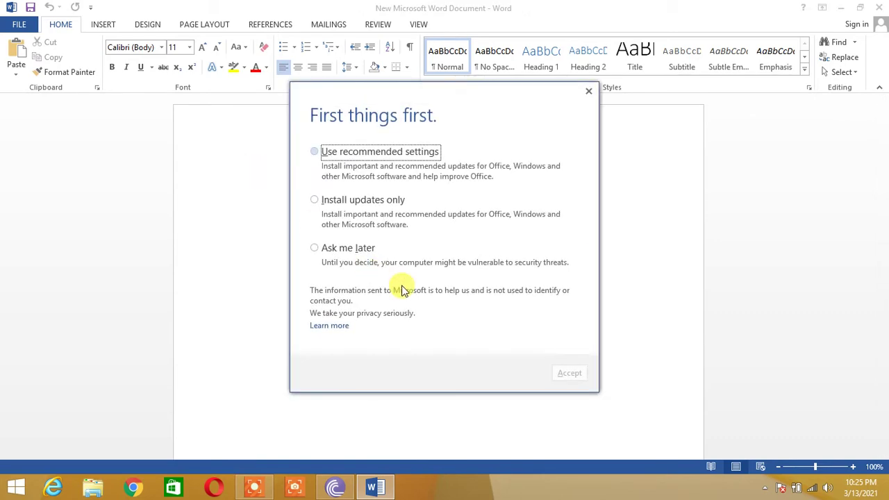
left_click(434, 154)
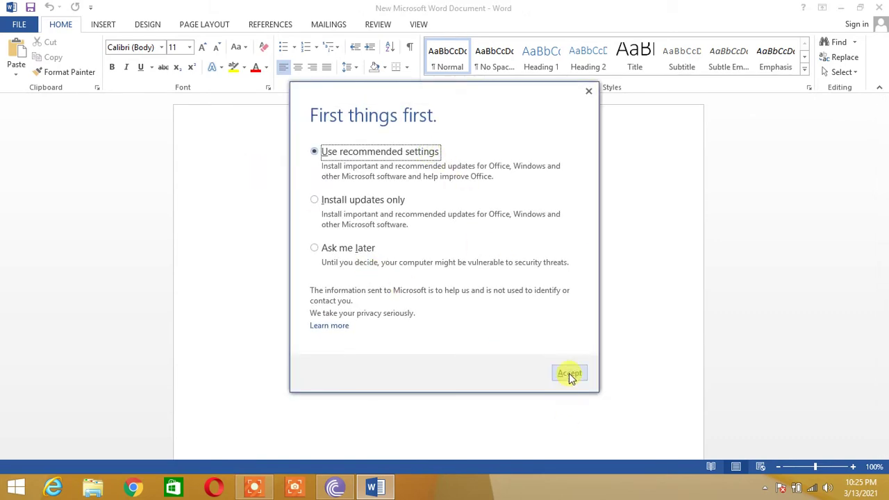
left_click(569, 373)
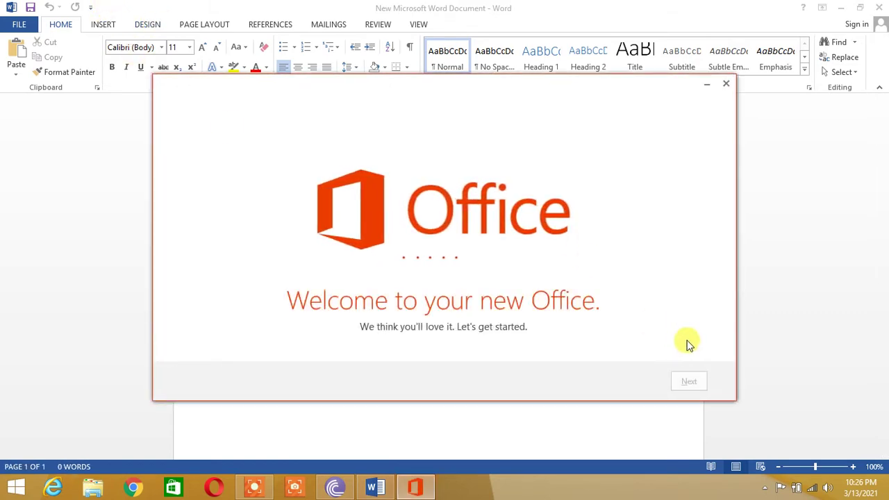
left_click(726, 84)
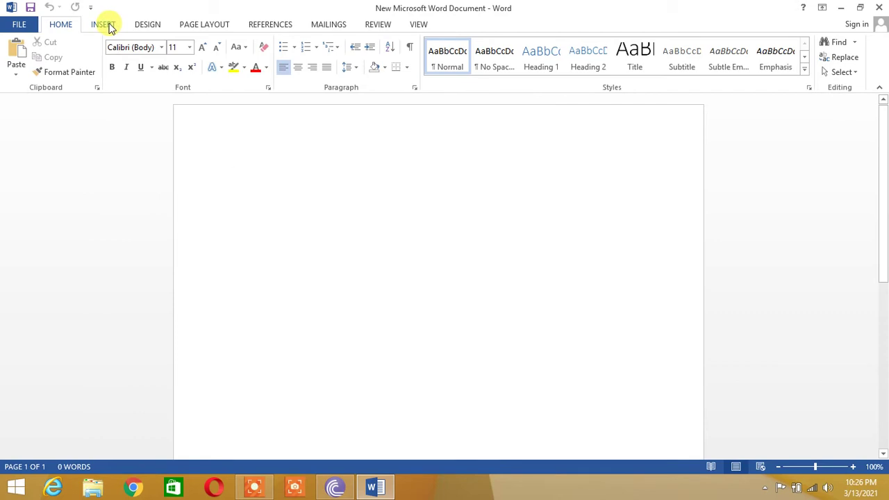
Step: Insert a new equation in the blank document and begin it with "P ="
left_click(104, 25)
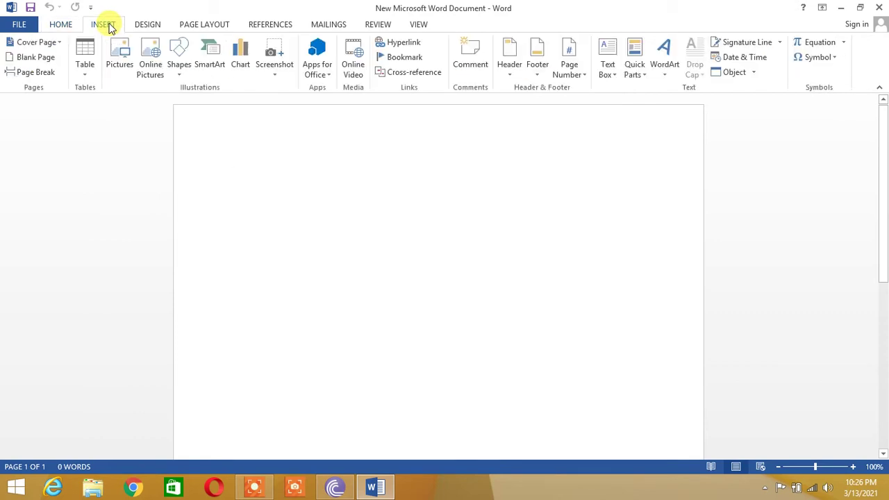
left_click(803, 45)
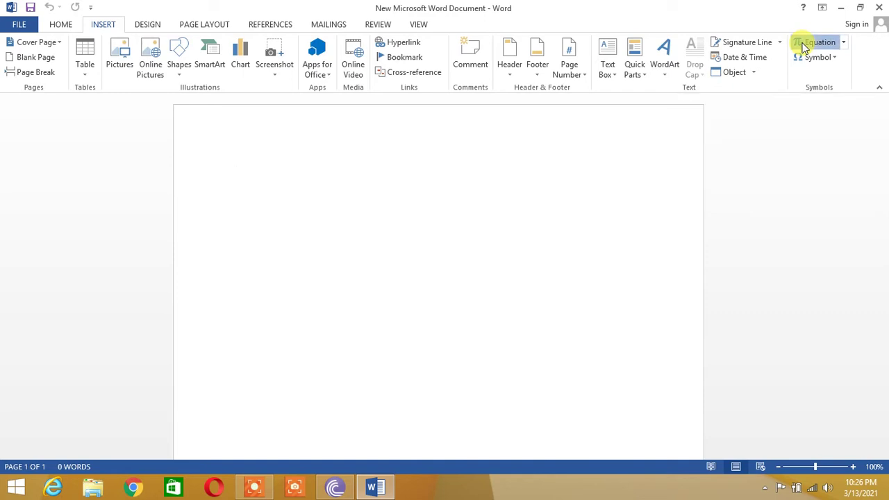
left_click(809, 43)
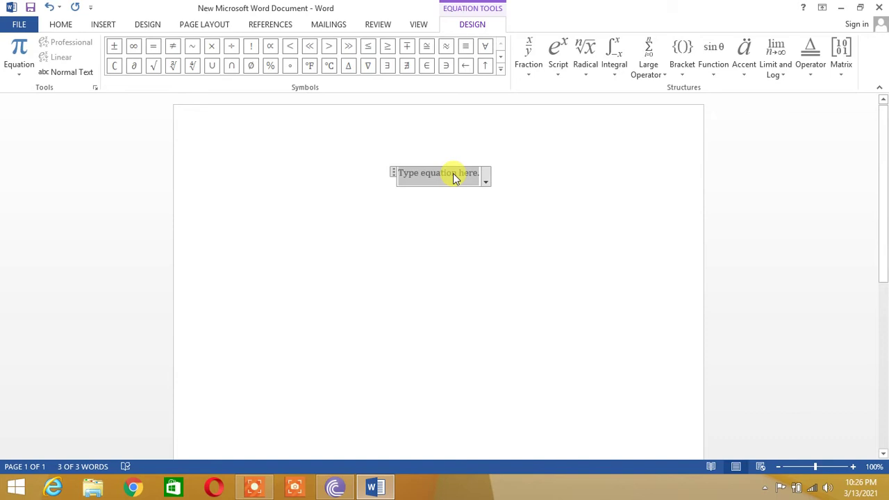
type("P =")
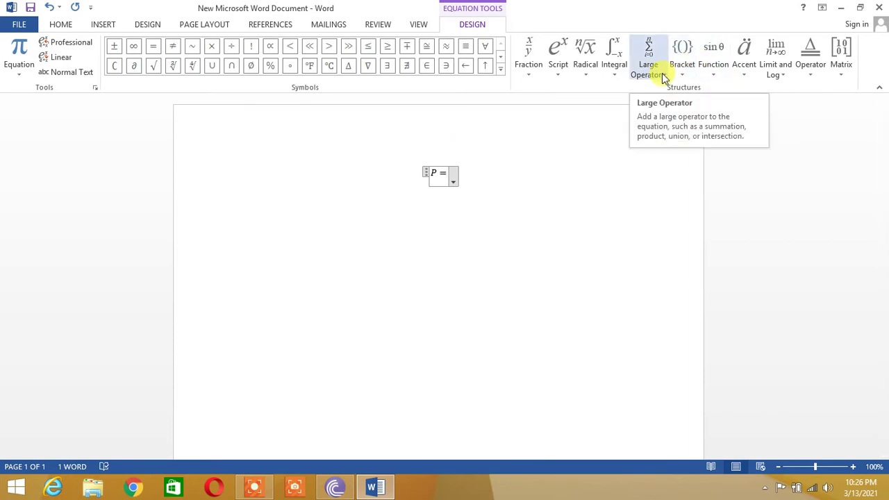
Step: Add a summation with limits above and below after the equals sign, with L as its term
left_click(661, 73)
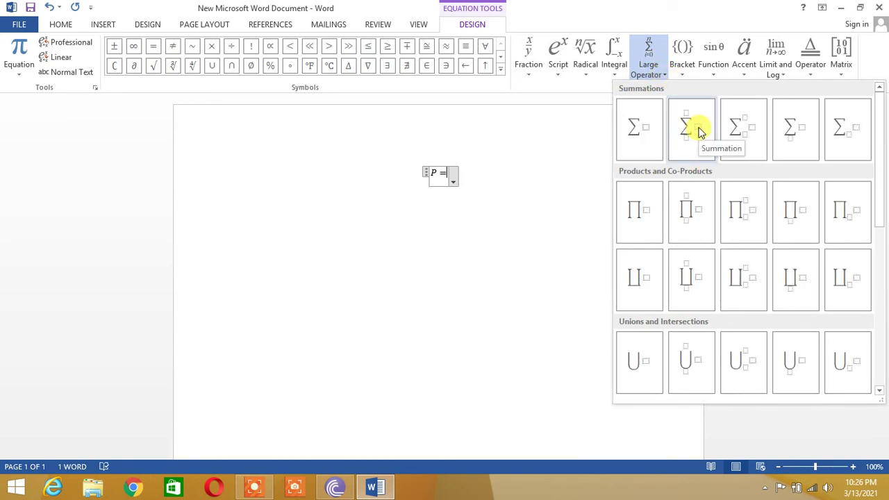
left_click(700, 132)
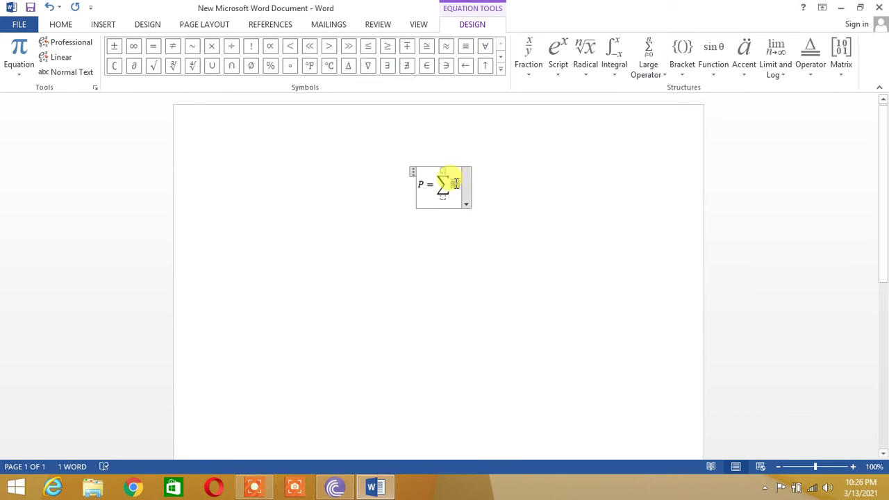
left_click(455, 183)
type("P")
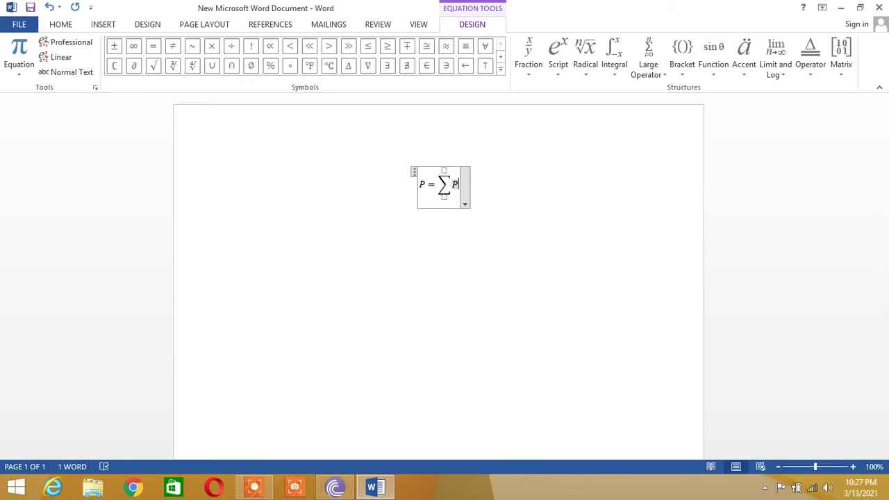
key("BackSpace")
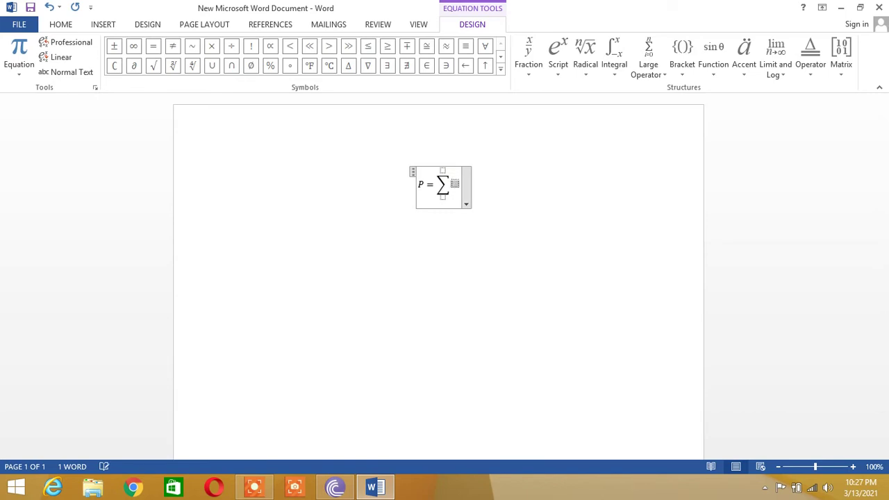
type("L")
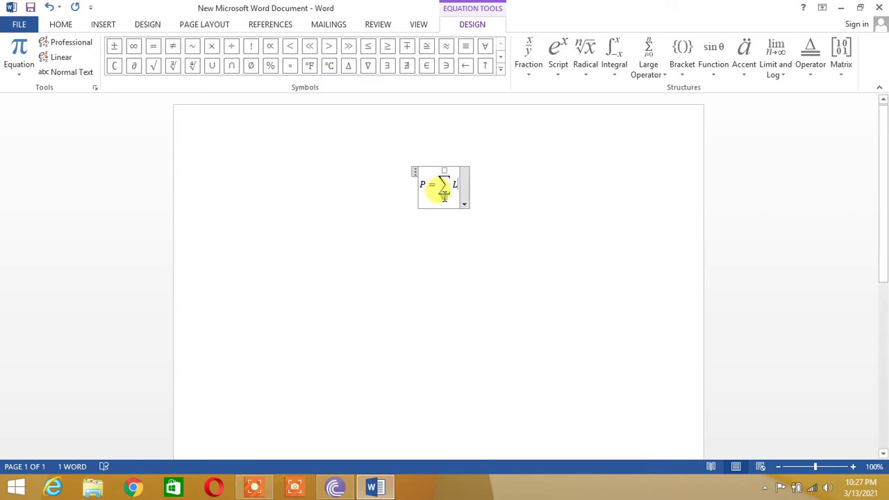
Step: Set the summation's lower limit to i=0 and its upper limit to 9
key("Left")
key("Left")
key("Left")
type("i=0")
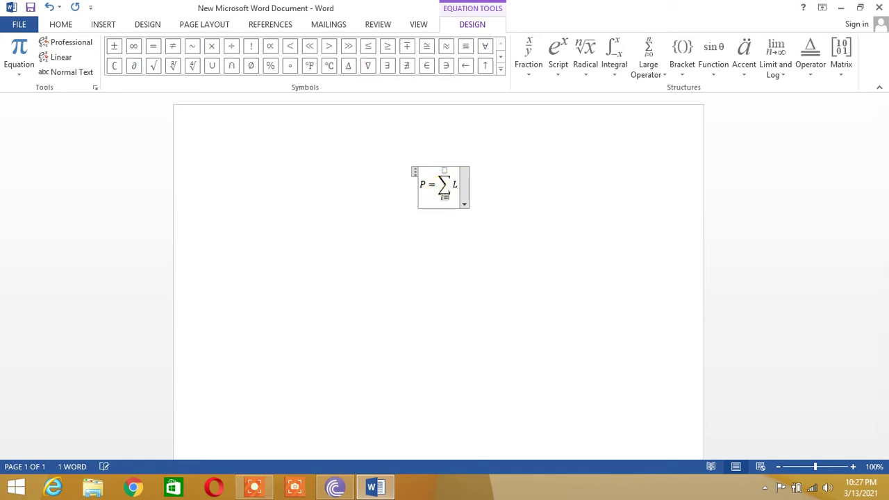
left_click(444, 171)
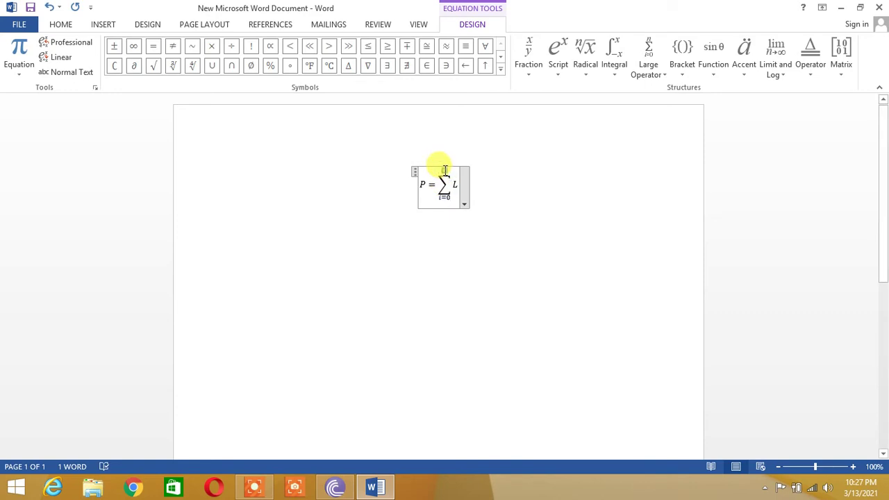
type("n")
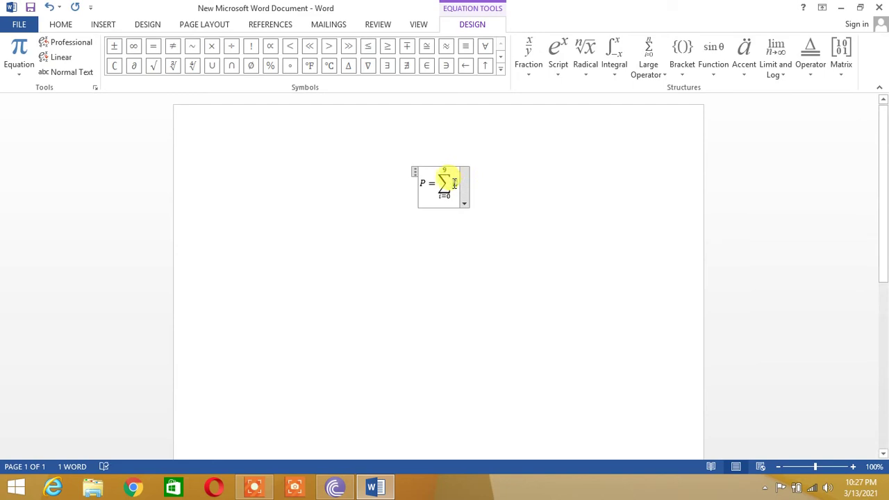
Step: Replace the term L with a second, nested summation that has limits above and below
left_click_drag(456, 182, 448, 186)
left_click(453, 184)
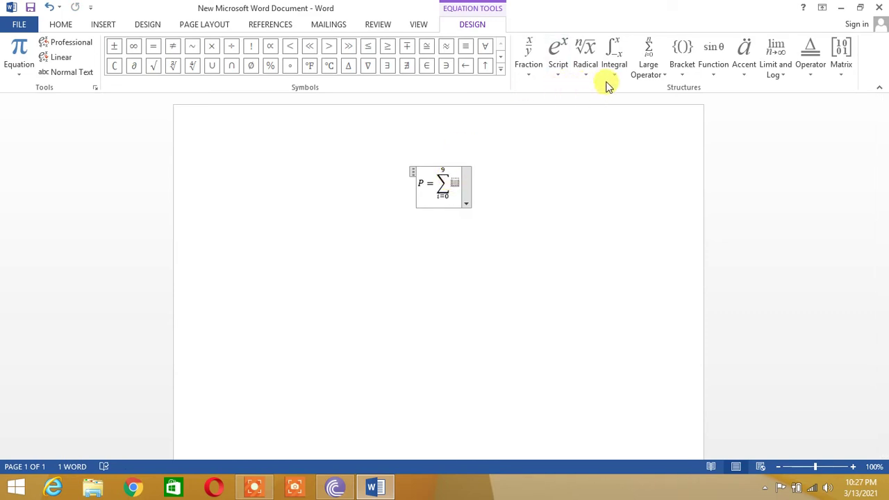
left_click(663, 73)
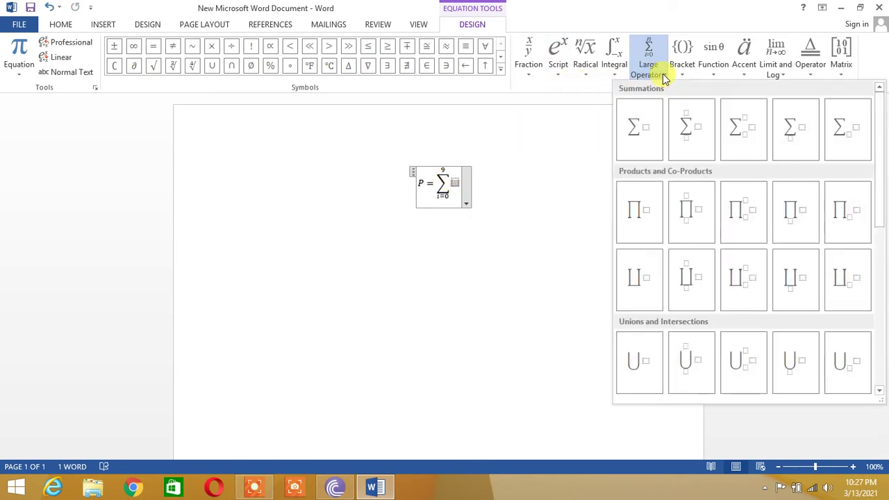
left_click(691, 129)
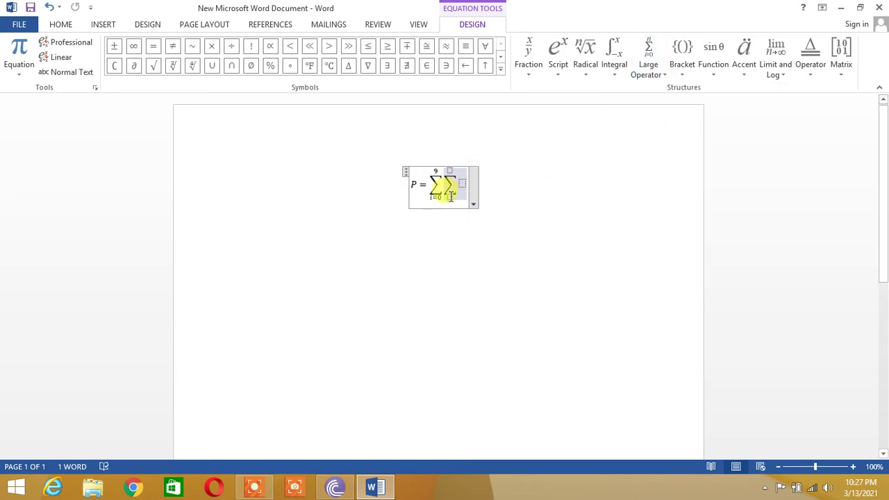
Step: Fill in the inner summation with lower limit j=0, upper limit 8 and the term KlB
left_click(450, 197)
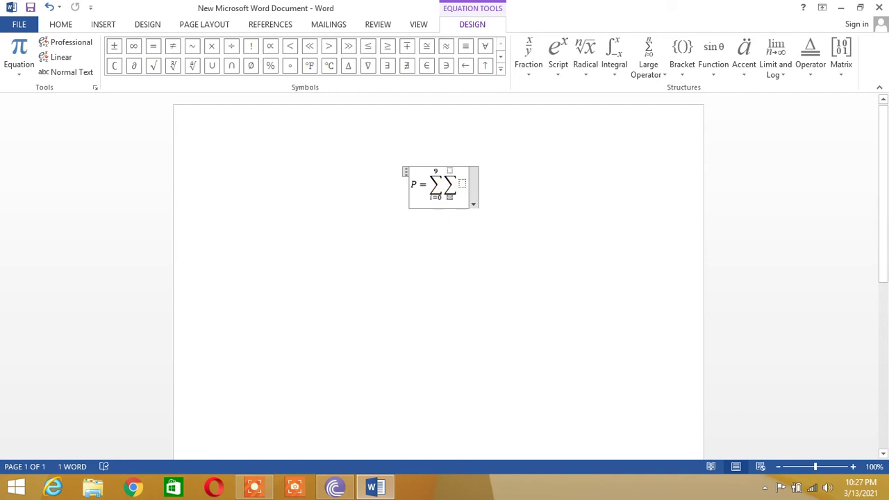
type("j=0")
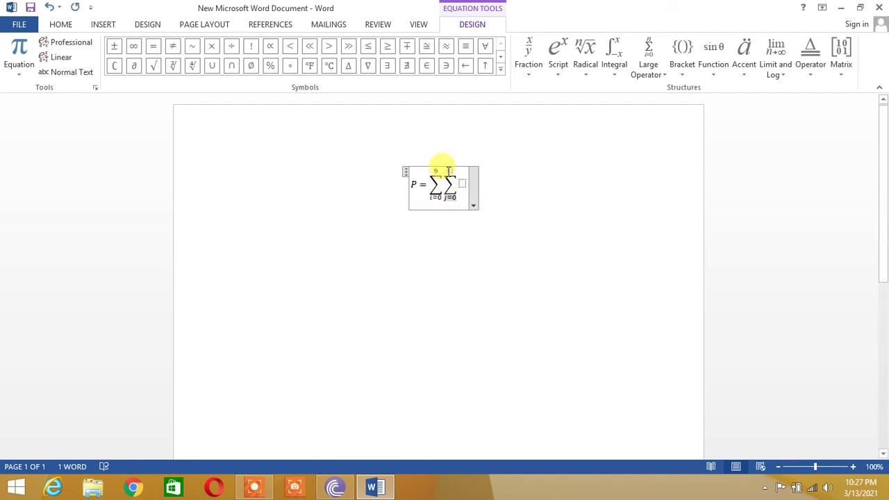
left_click(450, 170)
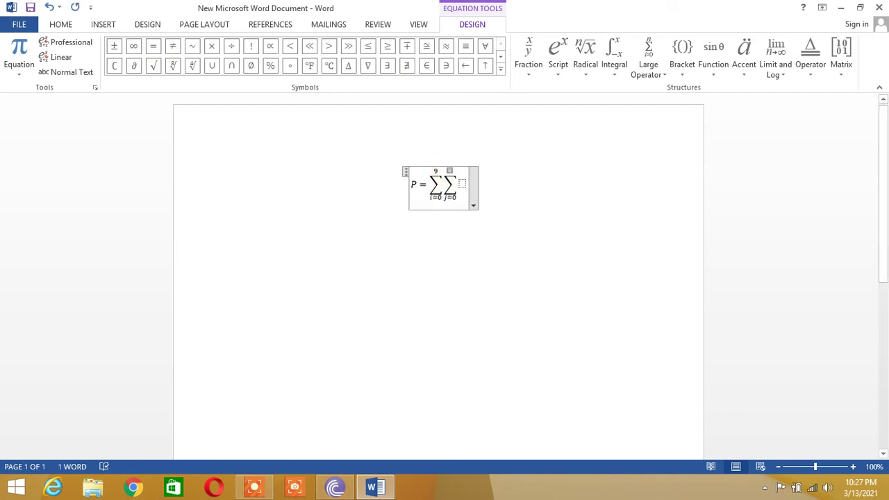
type("9")
left_click(461, 180)
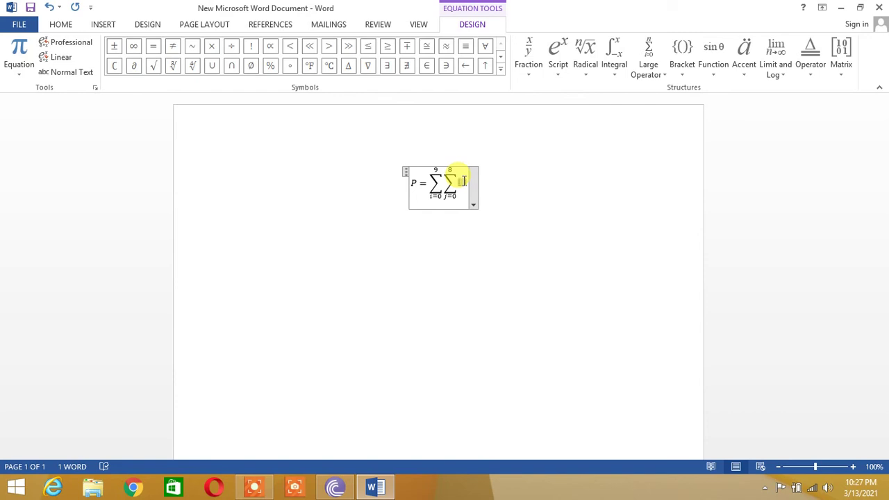
type("KiB")
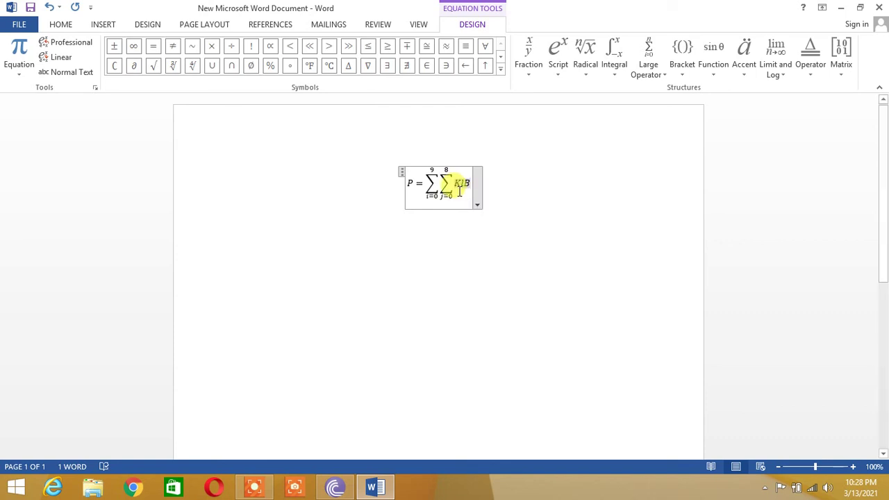
Step: Set the font size of the whole equation to 28
left_click_drag(452, 192, 287, 119)
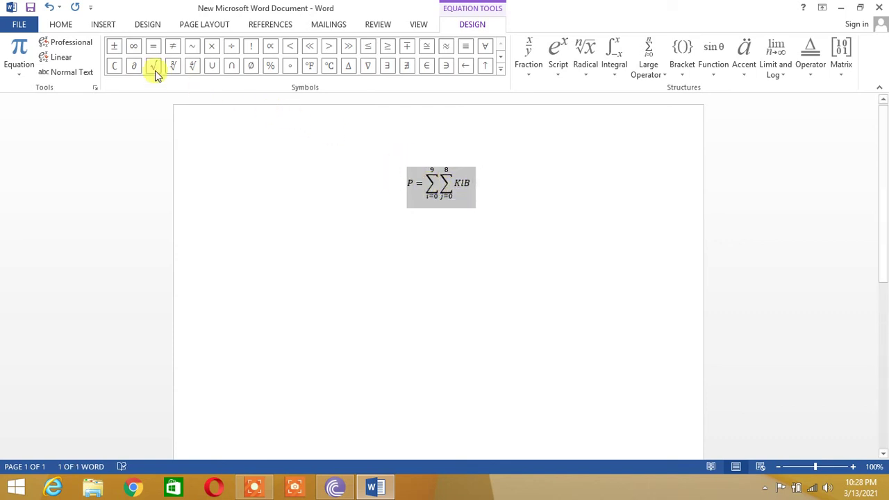
left_click(67, 31)
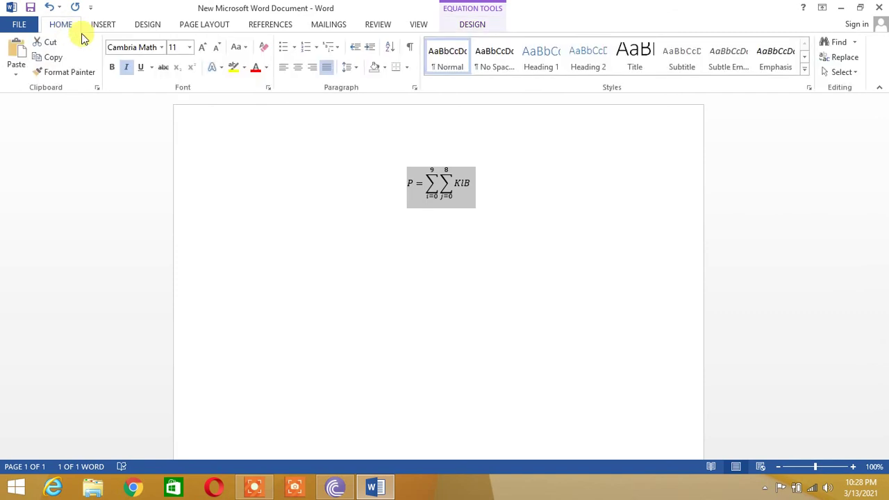
left_click(192, 47)
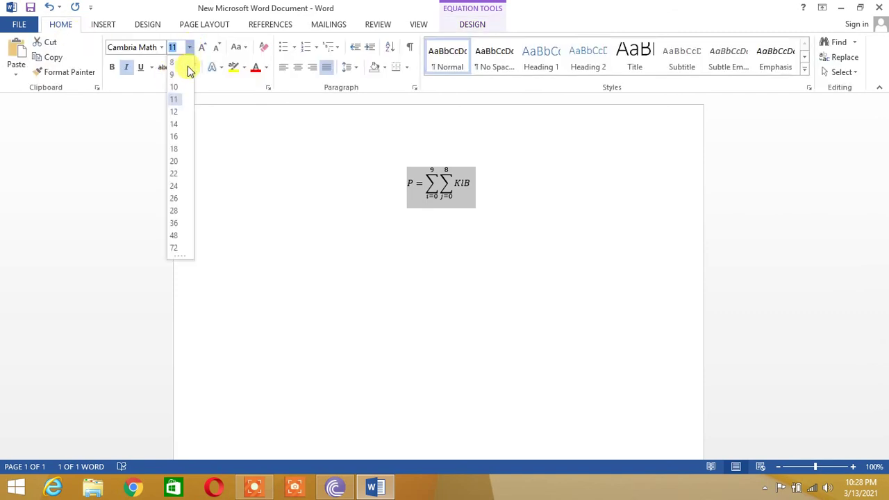
left_click(175, 210)
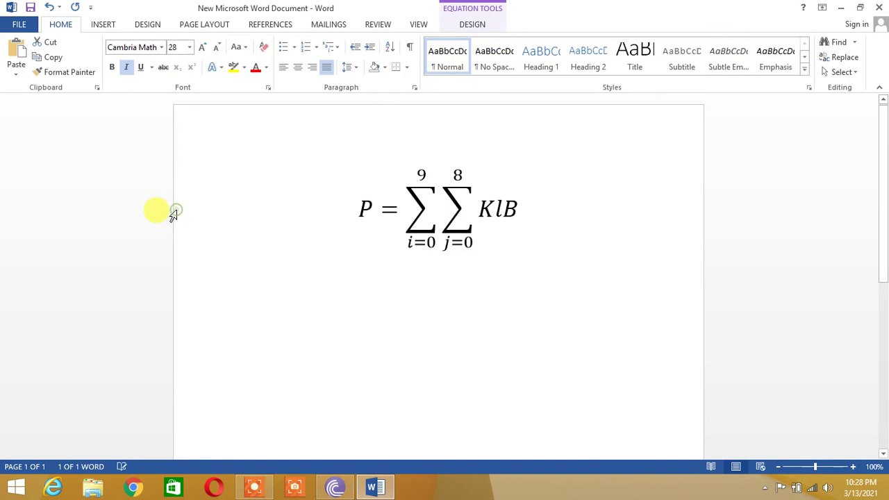
Step: Color the whole equation with the standard light blue font color and deselect it
left_click(267, 71)
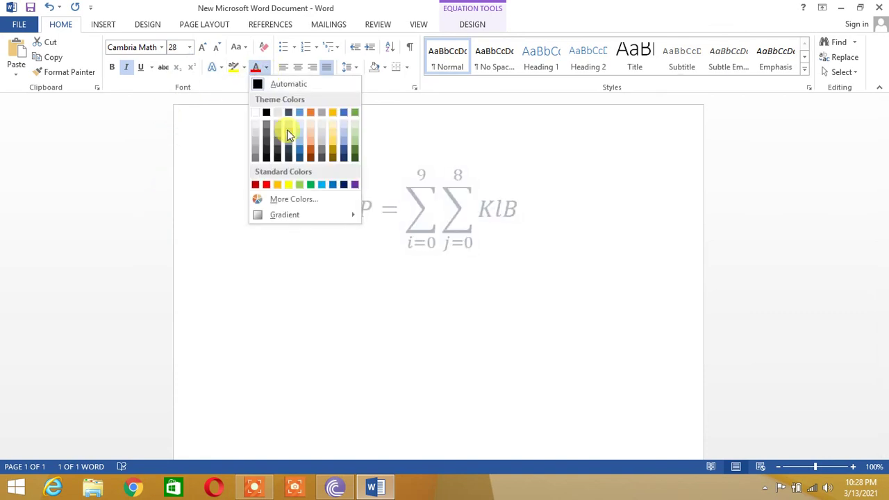
left_click(323, 186)
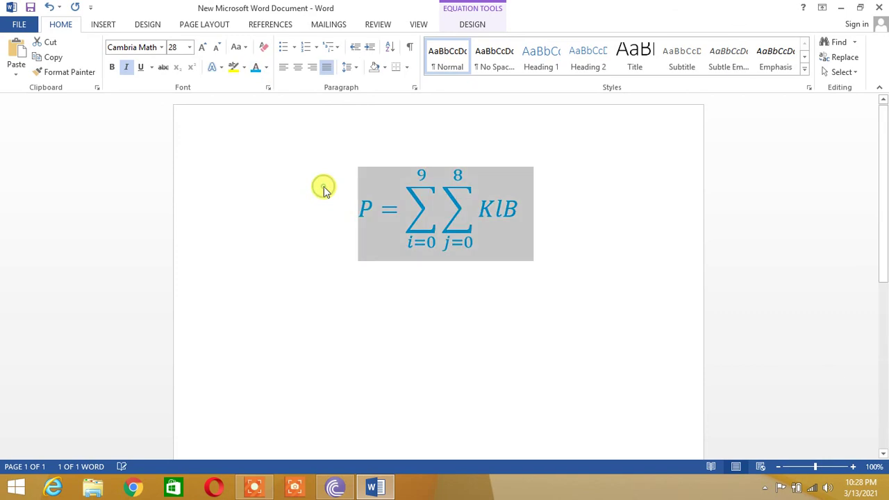
left_click(392, 277)
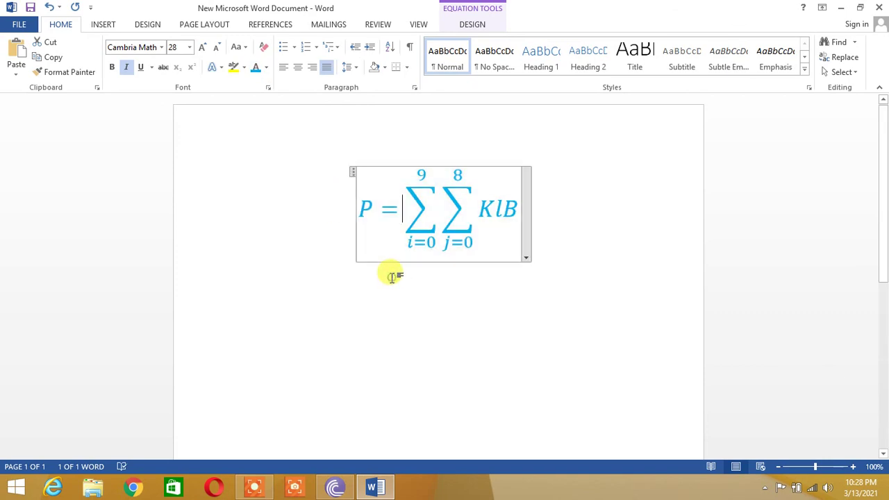